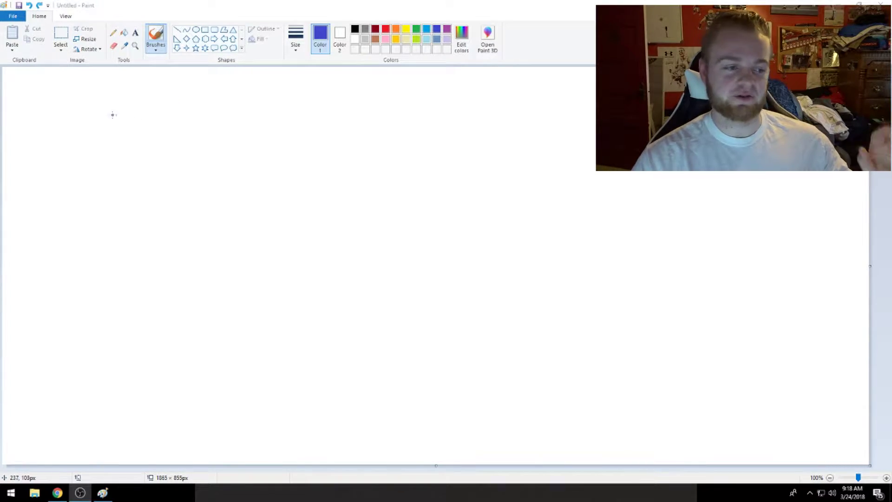
- Handwrite '3500 = 1 lb' in blue brush strokes across the top of the canvas
{"action": "mouse_move", "coordinate": [111, 113]}
{"action": "left_mouse_down"}
{"action": "mouse_move", "coordinate": [138, 149]}
{"action": "mouse_move", "coordinate": [103, 153]}
{"action": "left_mouse_up"}
{"action": "mouse_move", "coordinate": [160, 114]}
{"action": "left_mouse_down"}
{"action": "mouse_move", "coordinate": [135, 157]}
{"action": "mouse_move", "coordinate": [205, 130]}
{"action": "mouse_move", "coordinate": [176, 120]}
{"action": "left_mouse_up"}
{"action": "mouse_move", "coordinate": [229, 128]}
{"action": "left_mouse_down"}
{"action": "mouse_move", "coordinate": [237, 151]}
{"action": "mouse_move", "coordinate": [232, 125]}
{"action": "left_mouse_up"}
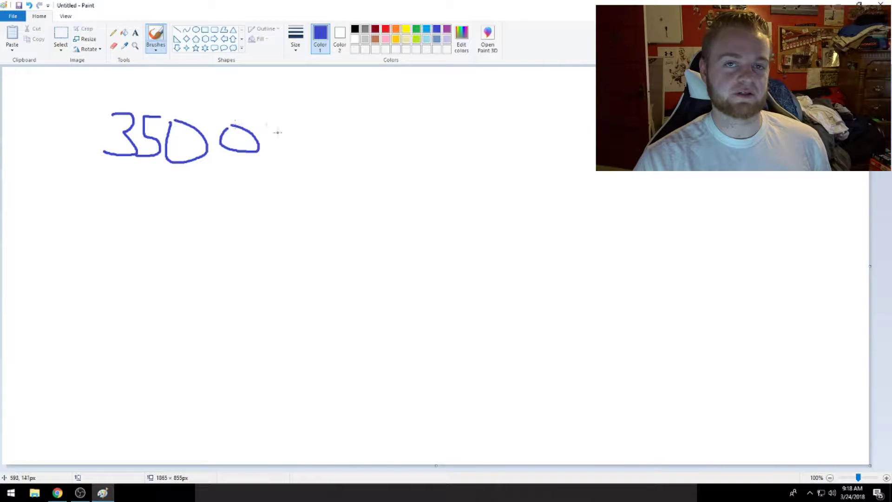
{"action": "left_click_drag", "start_coordinate": [310, 131], "coordinate": [327, 129]}
{"action": "left_click_drag", "start_coordinate": [305, 142], "coordinate": [325, 142]}
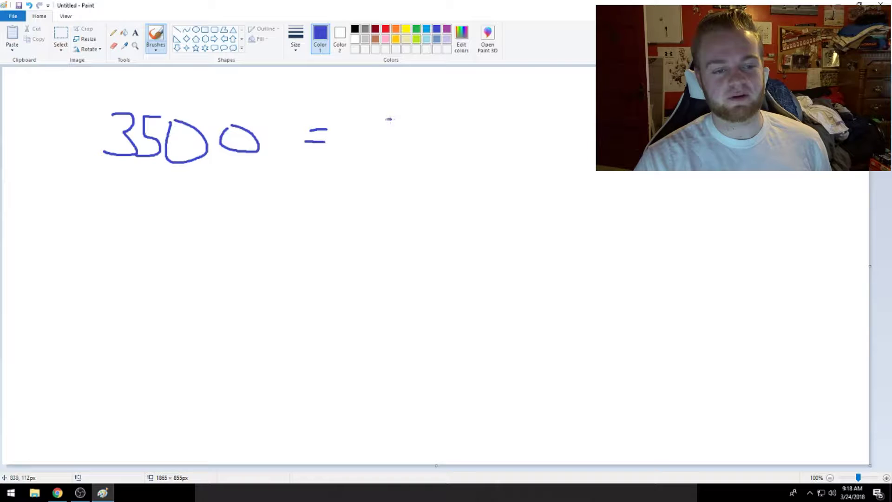
{"action": "left_click_drag", "start_coordinate": [384, 123], "coordinate": [420, 168]}
{"action": "mouse_move", "coordinate": [429, 140]}
{"action": "left_mouse_down"}
{"action": "mouse_move", "coordinate": [441, 150]}
{"action": "mouse_move", "coordinate": [437, 164]}
{"action": "left_mouse_up"}
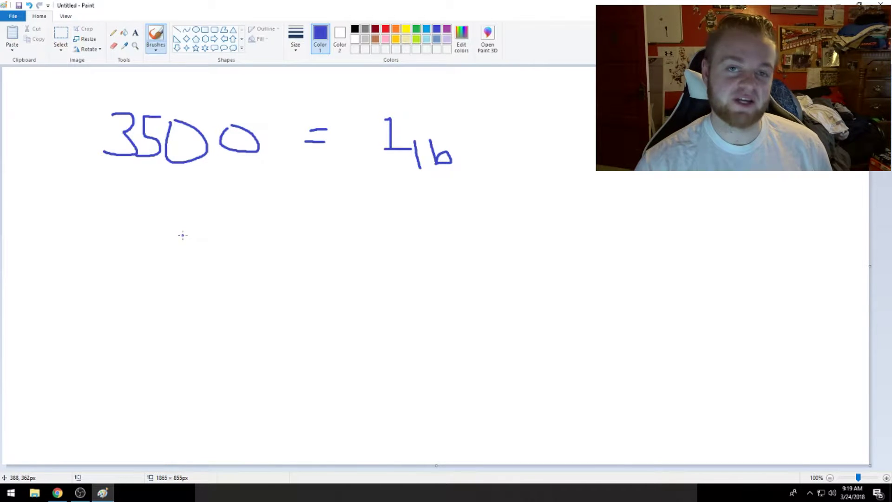
- Handwrite '500 / day' below the first line, then bring up the MyFitnessPal BMR calculator
{"action": "mouse_move", "coordinate": [226, 234]}
{"action": "left_mouse_down"}
{"action": "mouse_move", "coordinate": [212, 234]}
{"action": "mouse_move", "coordinate": [203, 269]}
{"action": "mouse_move", "coordinate": [253, 237]}
{"action": "mouse_move", "coordinate": [284, 264]}
{"action": "mouse_move", "coordinate": [297, 240]}
{"action": "left_mouse_up"}
{"action": "left_click_drag", "start_coordinate": [364, 226], "coordinate": [332, 280]}
{"action": "left_click_drag", "start_coordinate": [389, 259], "coordinate": [389, 274]}
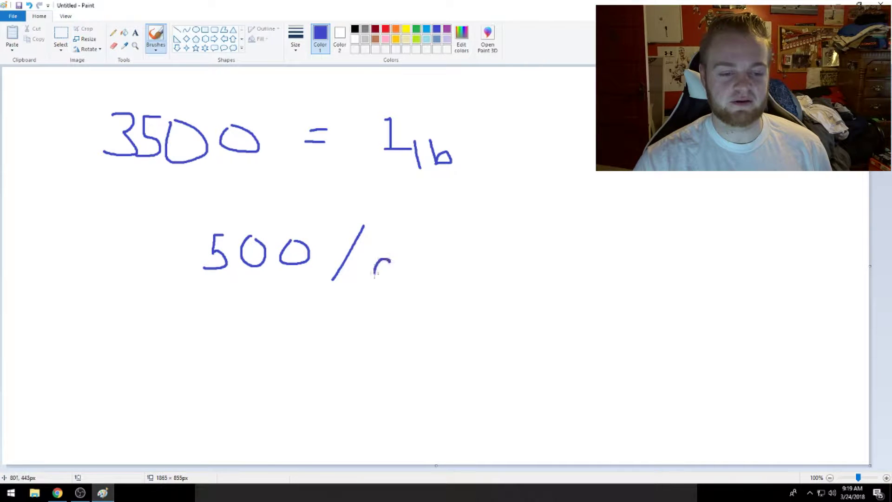
{"action": "mouse_move", "coordinate": [387, 237]}
{"action": "left_mouse_down"}
{"action": "mouse_move", "coordinate": [394, 273]}
{"action": "mouse_move", "coordinate": [407, 268]}
{"action": "mouse_move", "coordinate": [430, 286]}
{"action": "mouse_move", "coordinate": [426, 301]}
{"action": "left_mouse_up"}
{"action": "left_click_drag", "start_coordinate": [437, 252], "coordinate": [435, 273]}
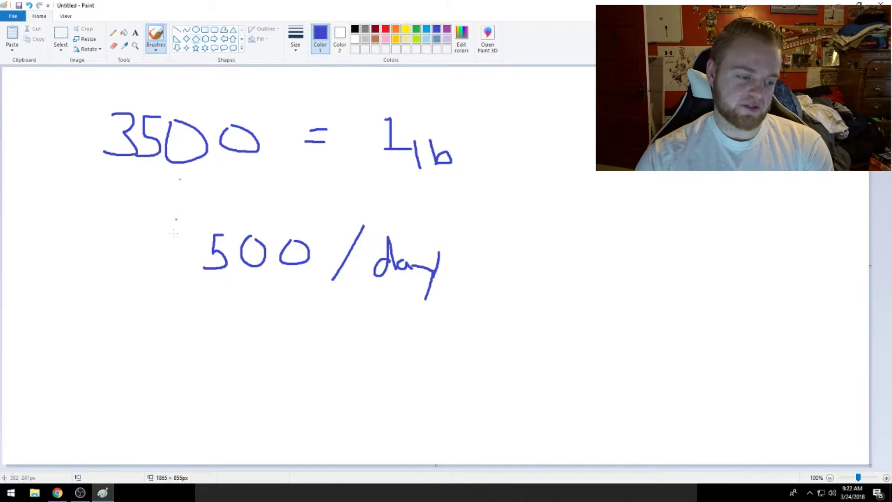
{"action": "left_click", "coordinate": [57, 493]}
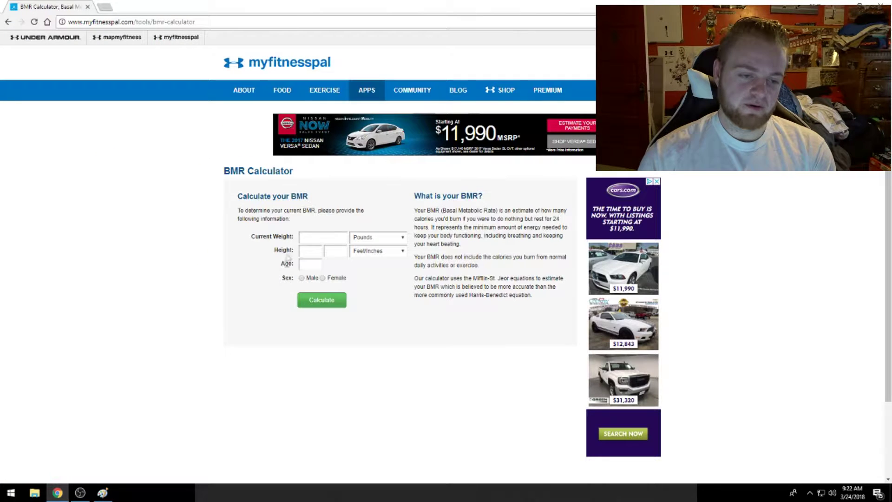
- Select the Current Weight box on MyFitnessPal's empty BMR Calculator form
{"action": "left_click", "coordinate": [317, 239]}
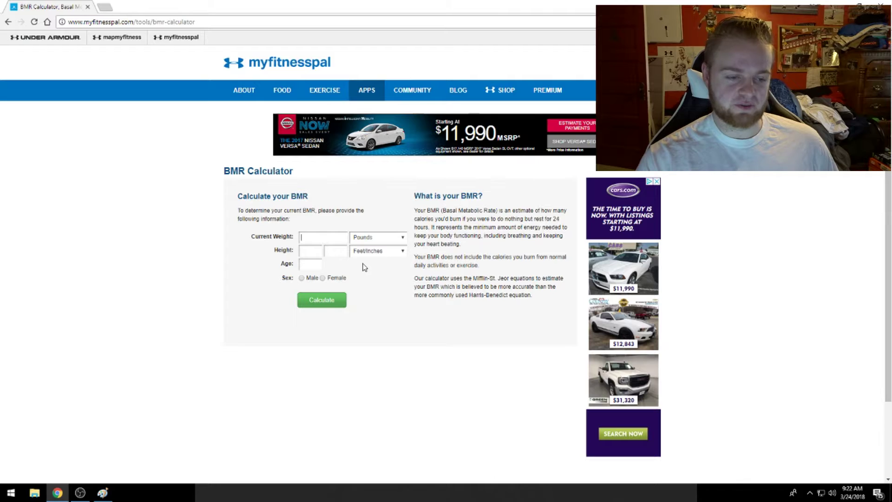
- Enter 220 lb, 5 ft 11 in, age 23, male, and calculate a BMR of 2,005 calories/day
{"action": "type", "text": "220"}
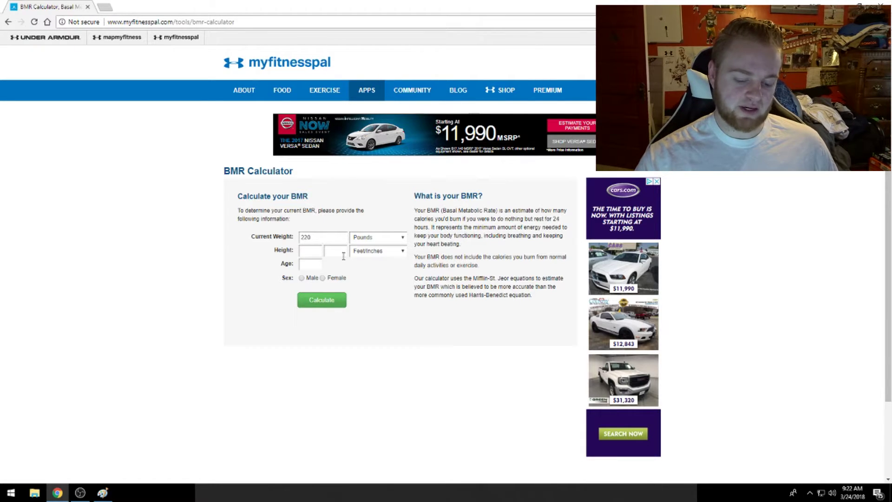
{"action": "left_click", "coordinate": [315, 251]}
{"action": "type", "text": "5"}
{"action": "left_click", "coordinate": [329, 251]}
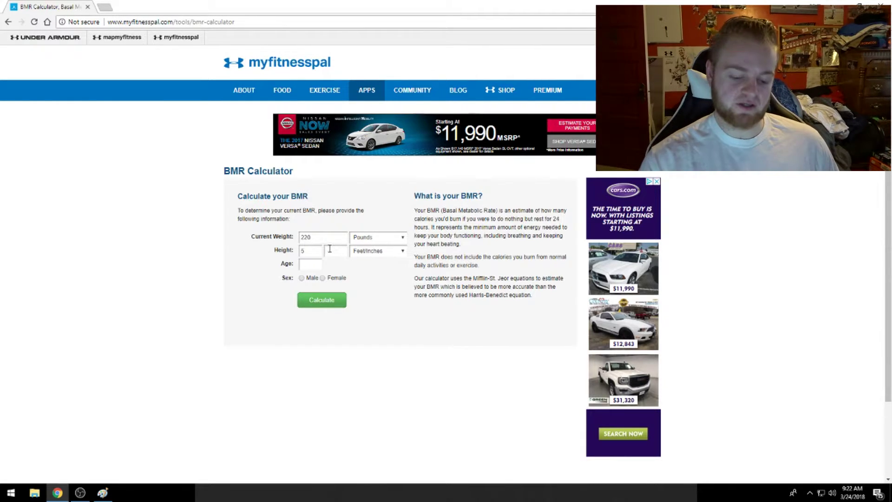
{"action": "type", "text": "11"}
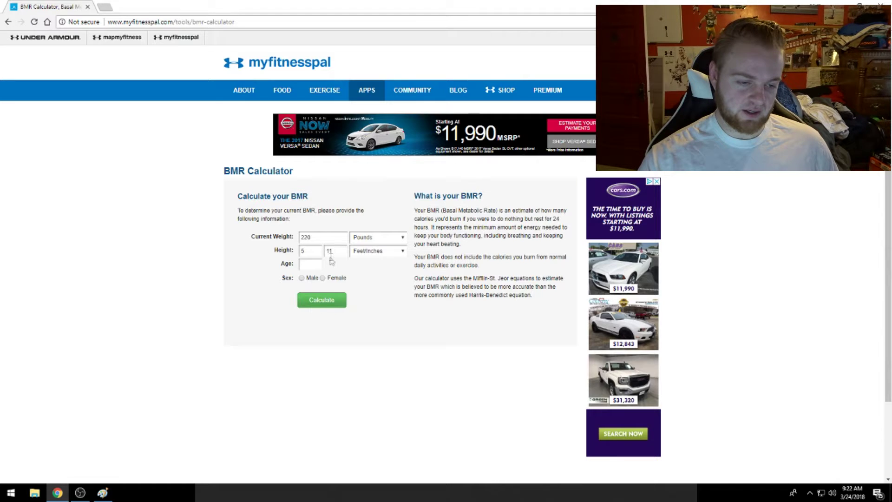
{"action": "left_click", "coordinate": [313, 266]}
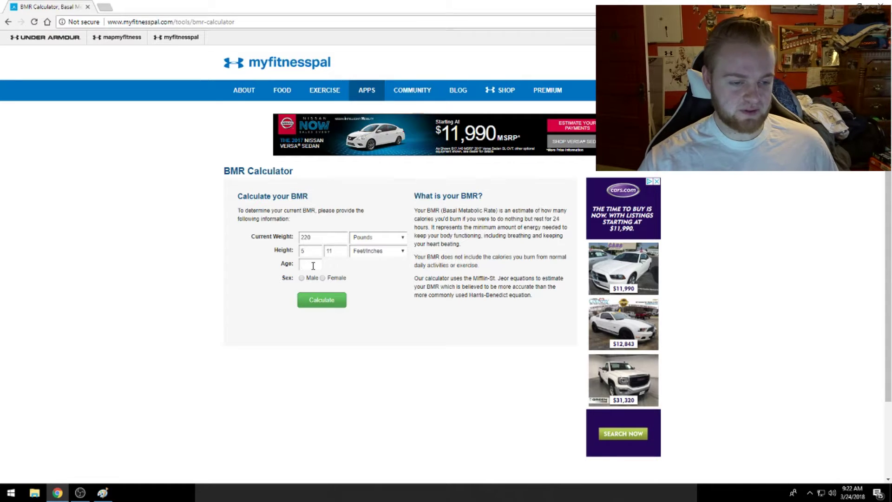
{"action": "type", "text": "23"}
{"action": "left_click", "coordinate": [301, 278]}
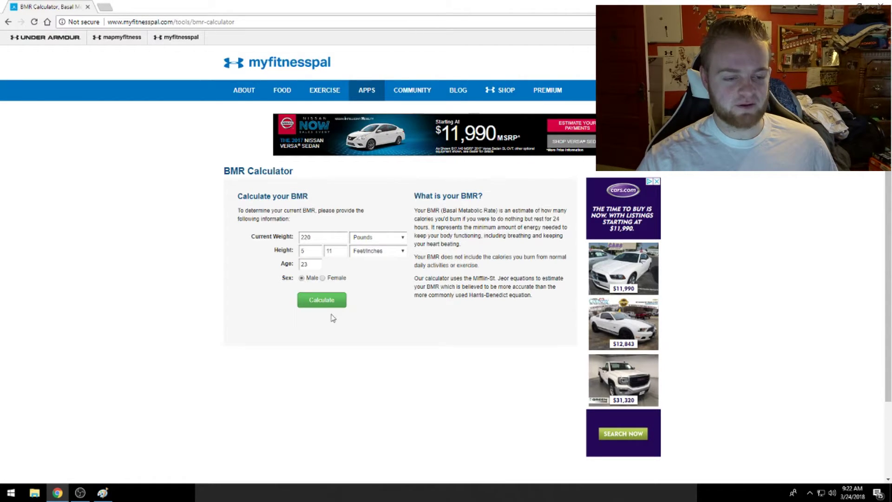
{"action": "left_click", "coordinate": [334, 304]}
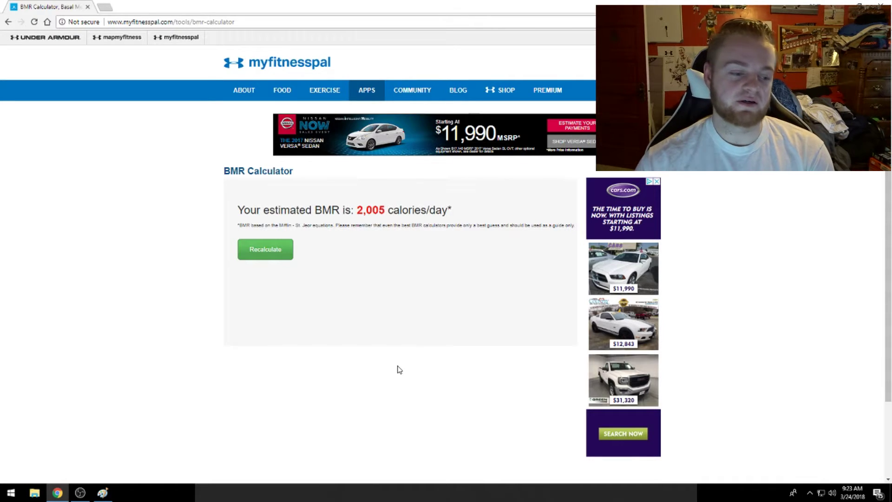
{"action": "left_click", "coordinate": [102, 492]}
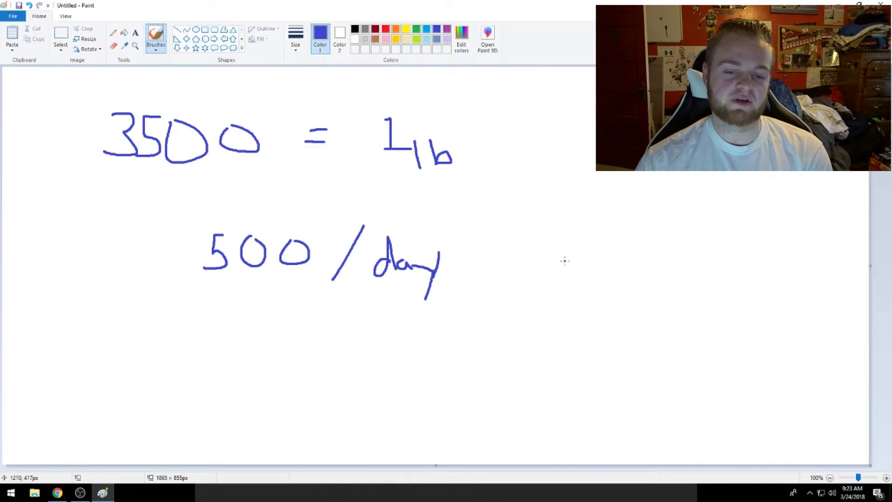
- Handwrite two stacked 250s right of '500 / day', then return to the Google results
{"action": "left_click_drag", "start_coordinate": [564, 261], "coordinate": [585, 287]}
{"action": "mouse_move", "coordinate": [611, 259]}
{"action": "left_mouse_down"}
{"action": "mouse_move", "coordinate": [623, 274]}
{"action": "mouse_move", "coordinate": [610, 282]}
{"action": "mouse_move", "coordinate": [654, 258]}
{"action": "mouse_move", "coordinate": [637, 255]}
{"action": "left_mouse_up"}
{"action": "left_click_drag", "start_coordinate": [580, 333], "coordinate": [612, 352]}
{"action": "mouse_move", "coordinate": [625, 331]}
{"action": "left_mouse_down"}
{"action": "mouse_move", "coordinate": [636, 345]}
{"action": "mouse_move", "coordinate": [625, 351]}
{"action": "mouse_move", "coordinate": [657, 332]}
{"action": "left_mouse_up"}
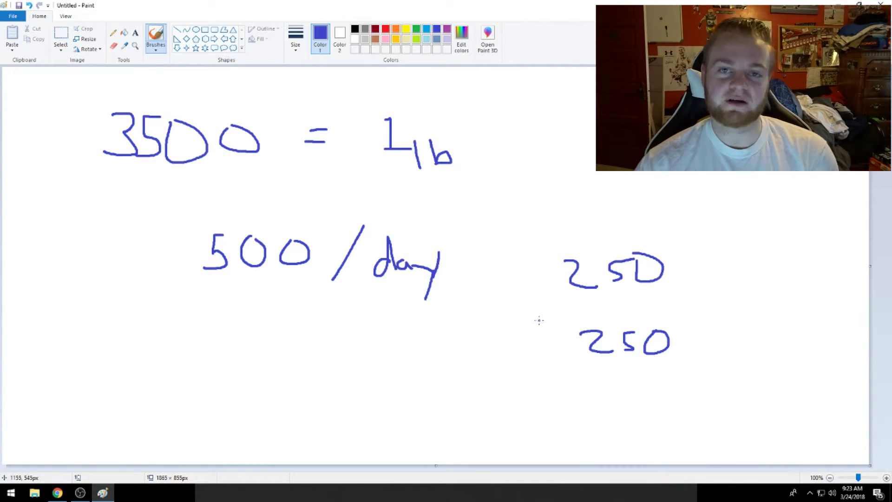
{"action": "key", "text": "alt+Tab"}
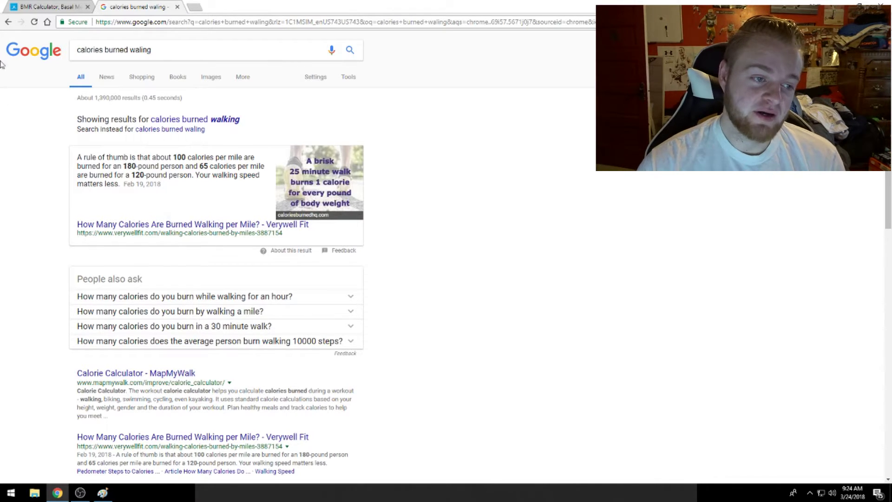
- Search Google for the corrected spelling 'calories burned walking'
{"action": "left_click", "coordinate": [202, 121]}
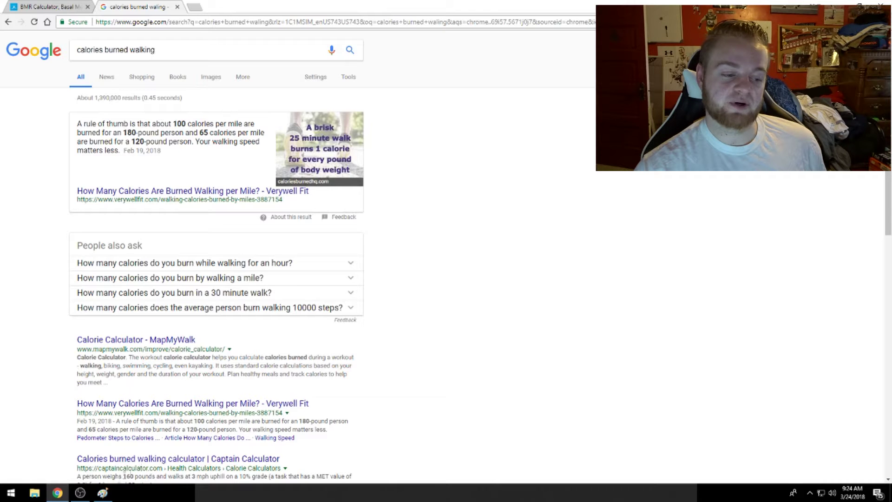
{"action": "mouse_move", "coordinate": [108, 494]}
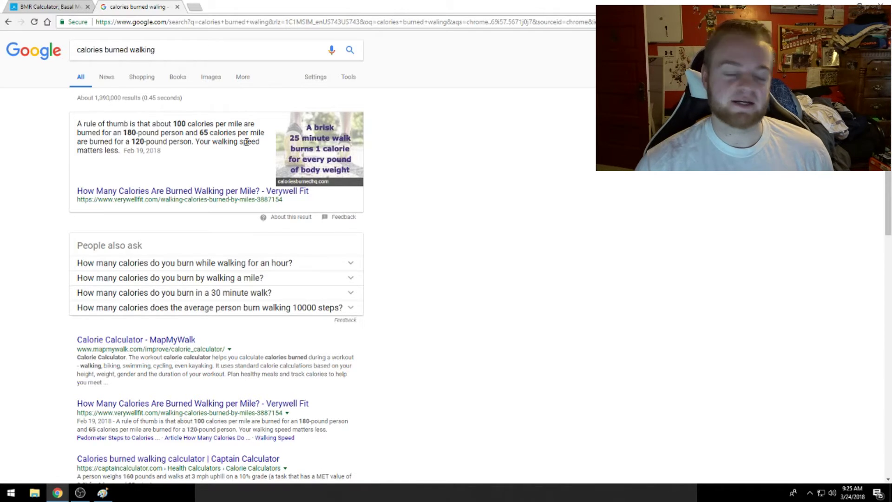
- Switch back to Paint to show the handwritten calorie notes canvas
{"action": "left_click", "coordinate": [103, 492]}
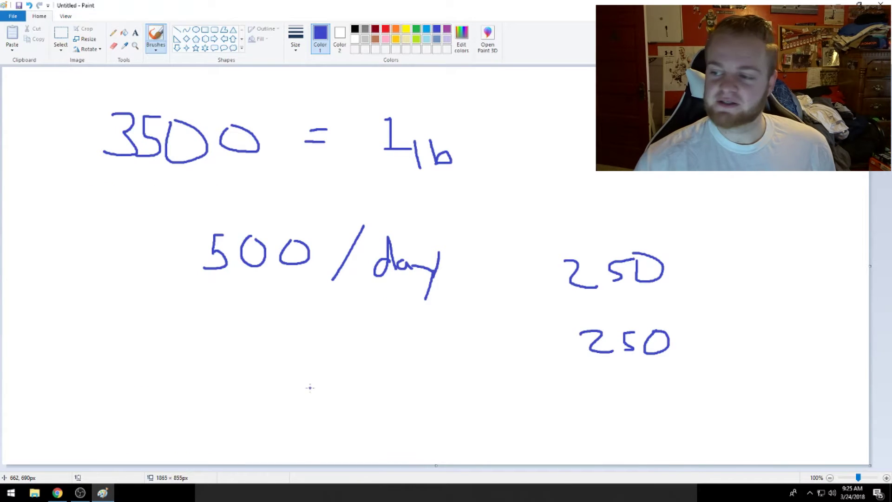